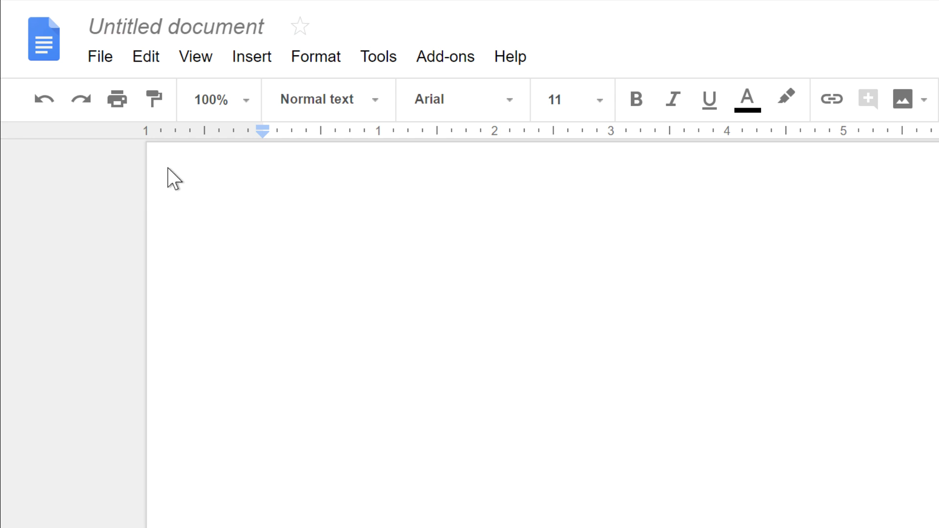
Look over the Insert menu options, then close the menu again
left_click(266, 60)
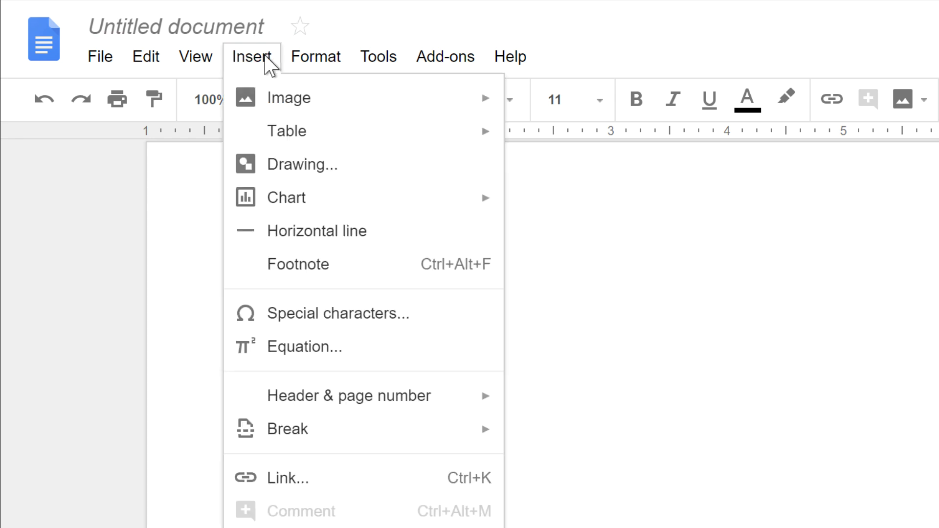
left_click(266, 61)
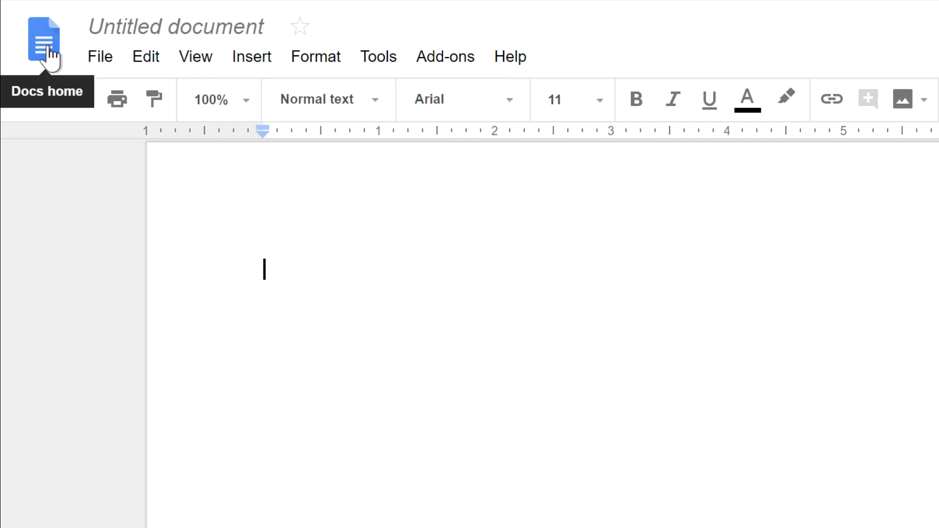
Retitle the untitled document 'Texlahoma Newsletter'
left_click(91, 27)
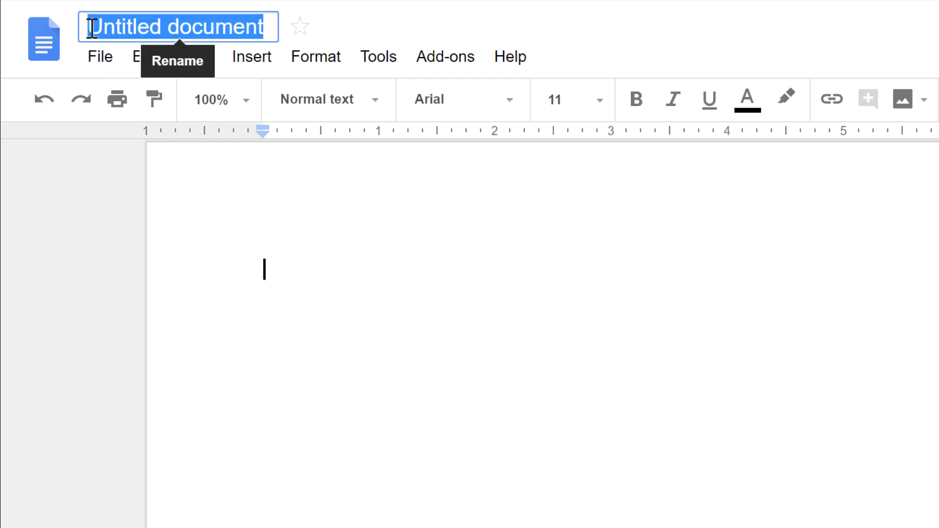
type("Texlahoma Newsletter")
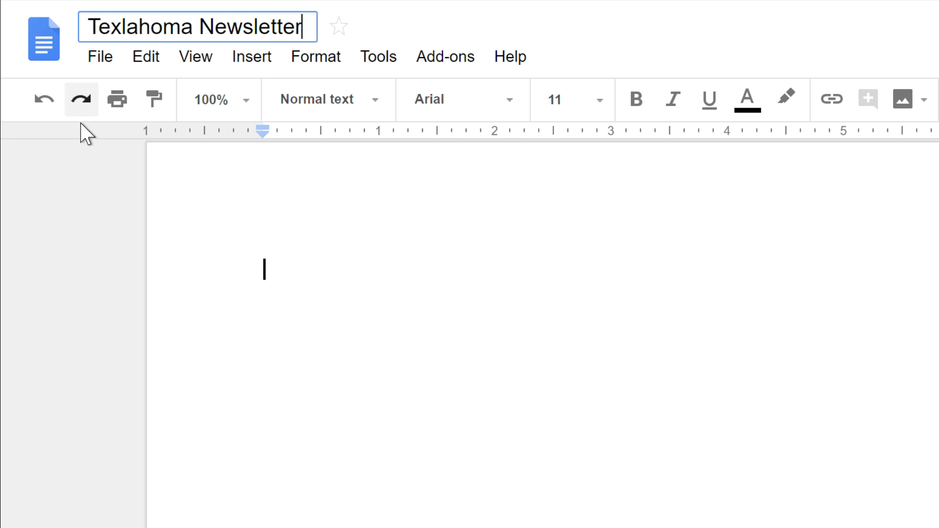
key("Return")
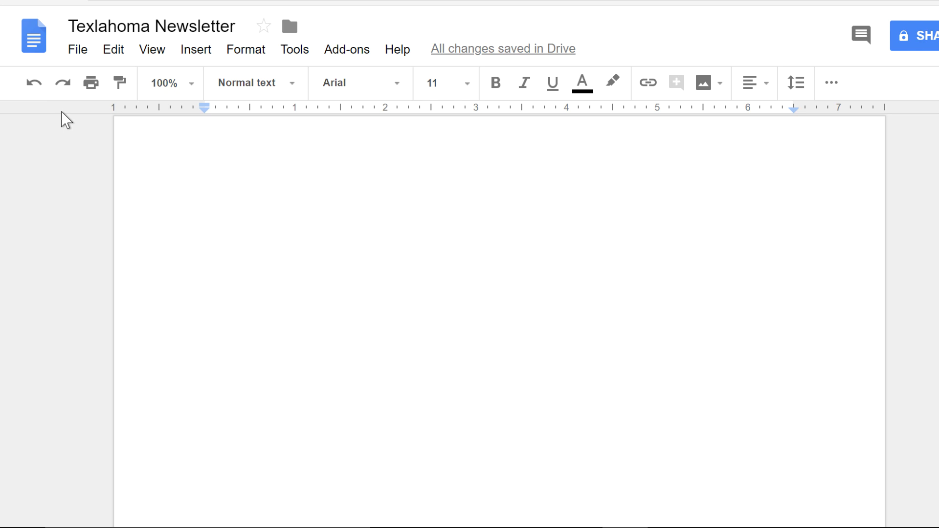
Open Page setup from the File menu
left_click(79, 49)
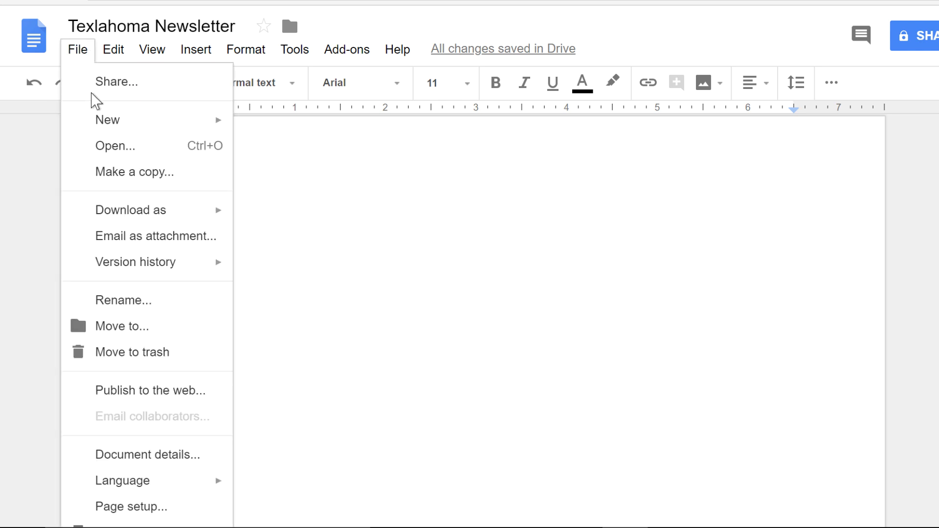
left_click(167, 510)
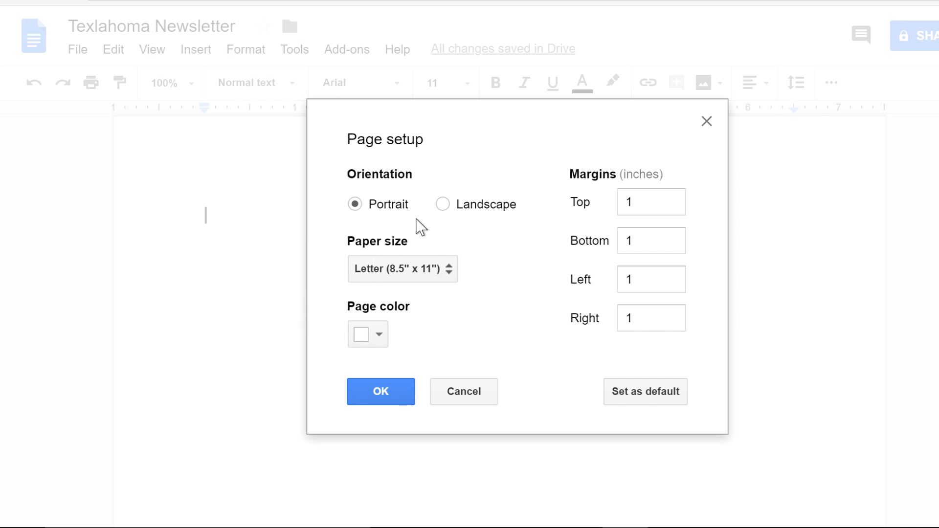
Choose landscape orientation and set top, bottom, left and right margins to 0.5 inch
left_click(442, 206)
left_click(633, 205)
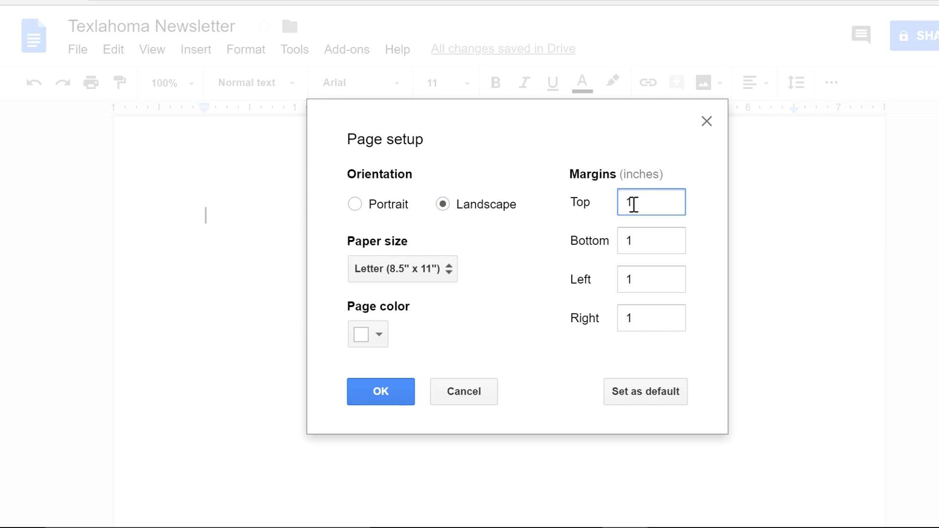
double_click(632, 205)
type(".5")
key("Tab")
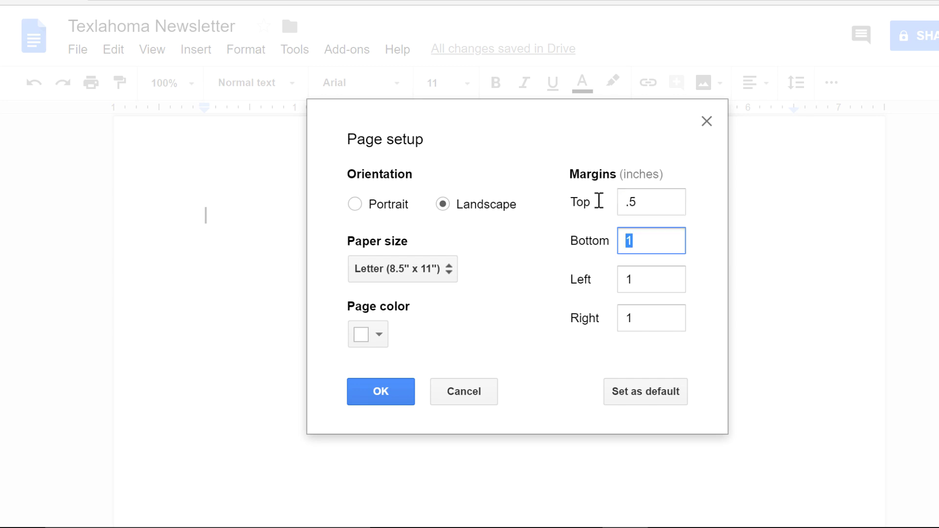
type(".5")
key("Tab")
type(".5")
key("Tab")
type(".5")
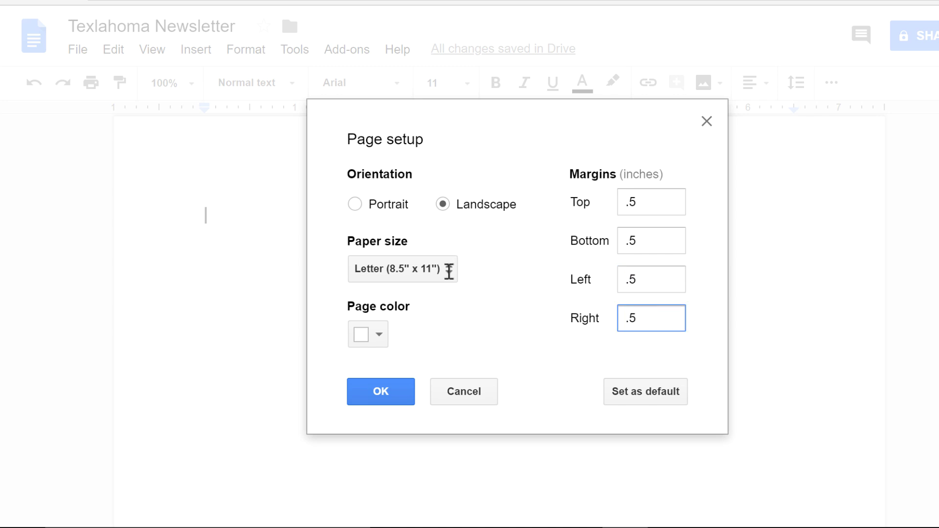
Choose Legal (8.5" x 14") paper size and confirm the page setup
left_click(449, 270)
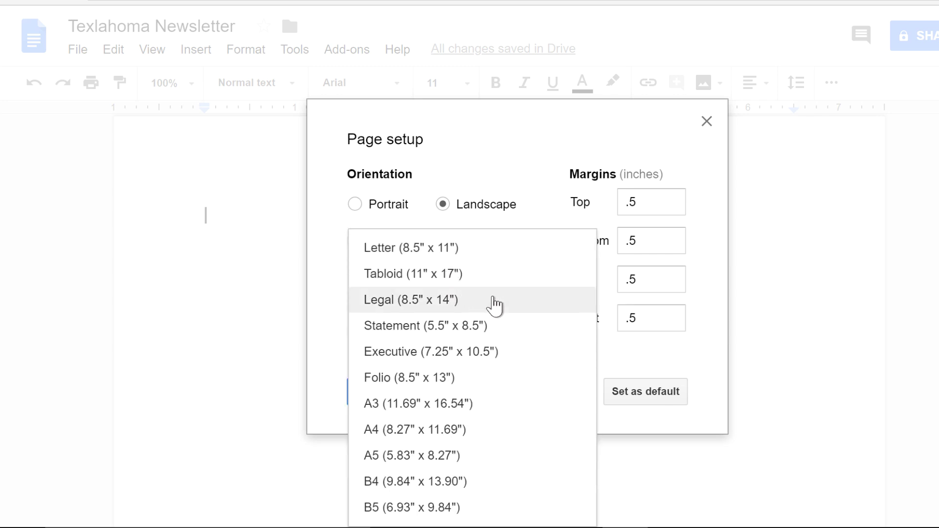
left_click(494, 304)
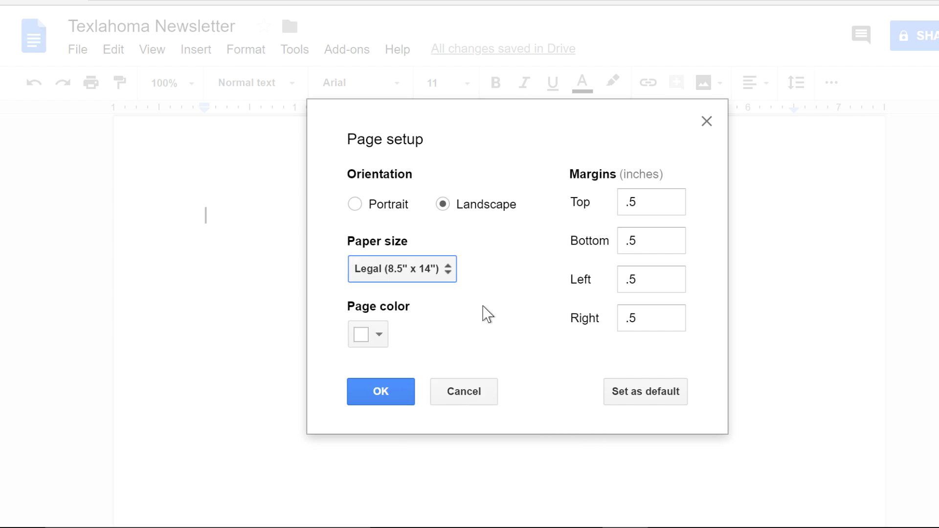
left_click(403, 398)
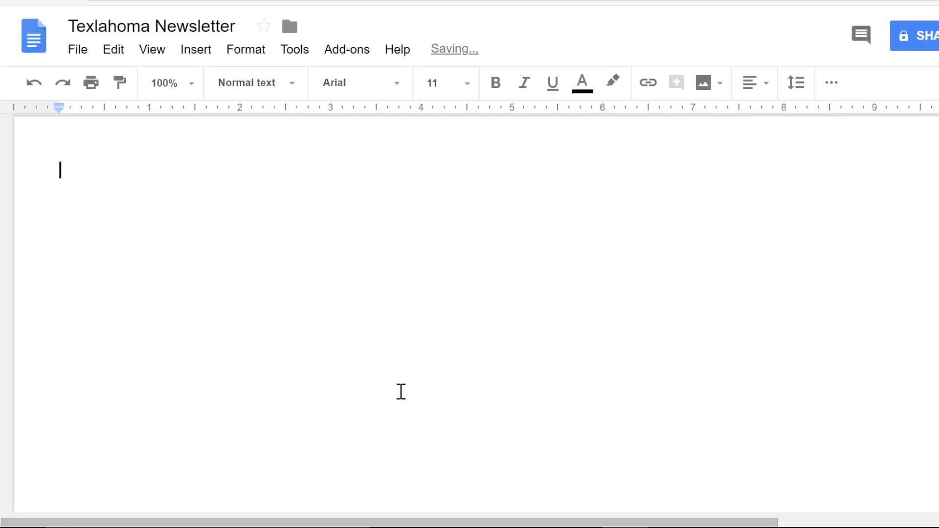